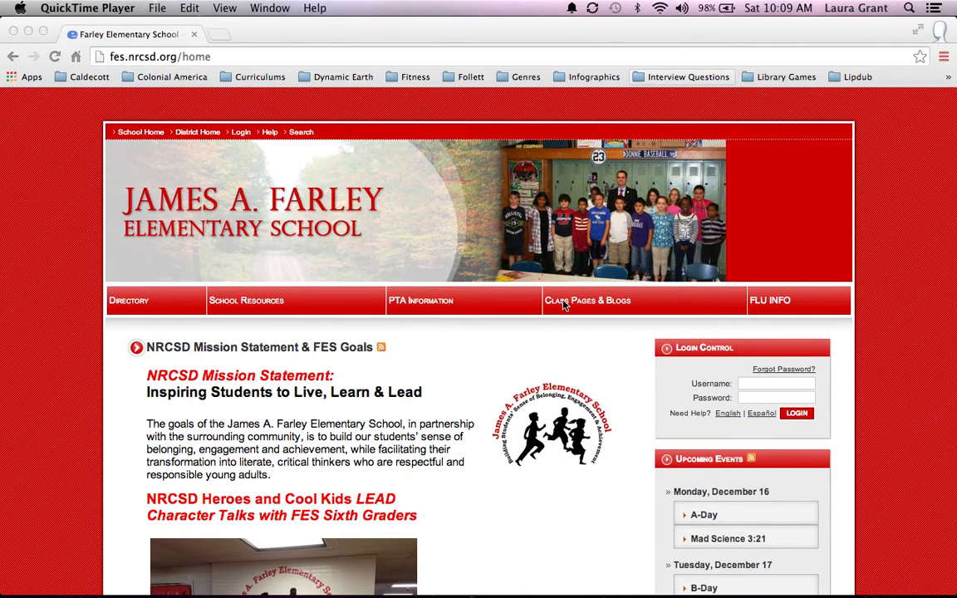
Step: Open the school's Library Media Center site from the class pages list and go to its Research Projects page
click(565, 306)
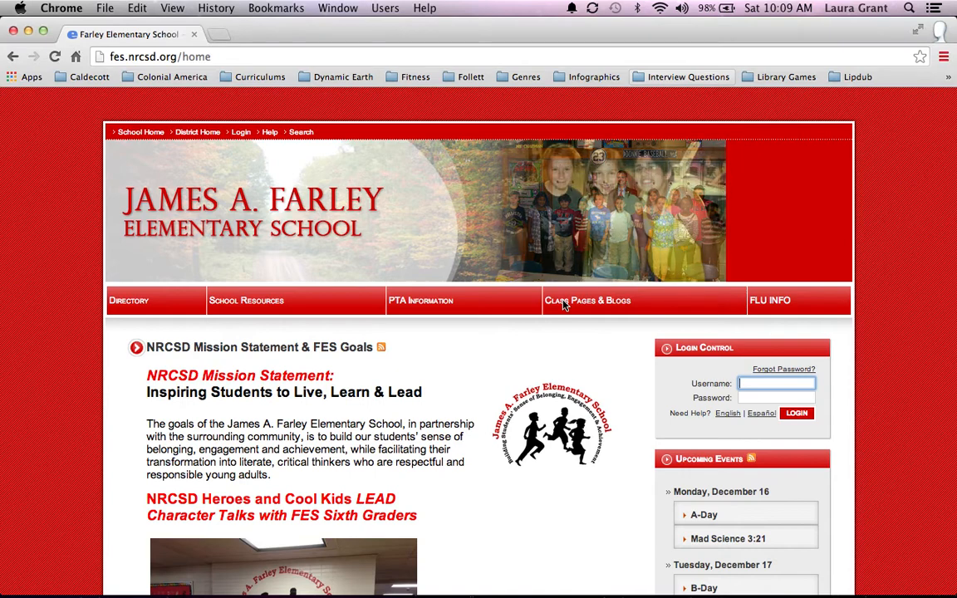
mouse_move(564, 307)
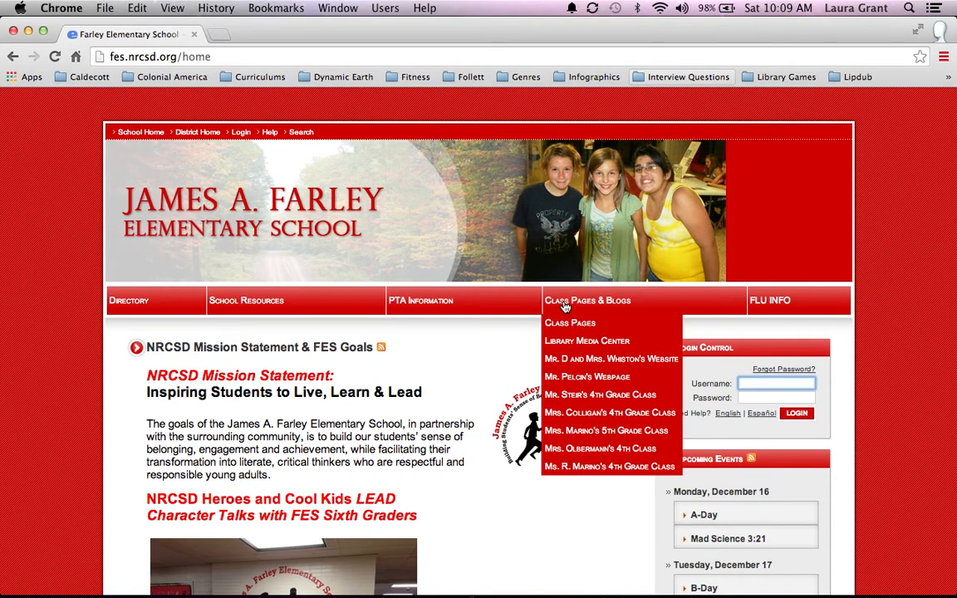
click(563, 341)
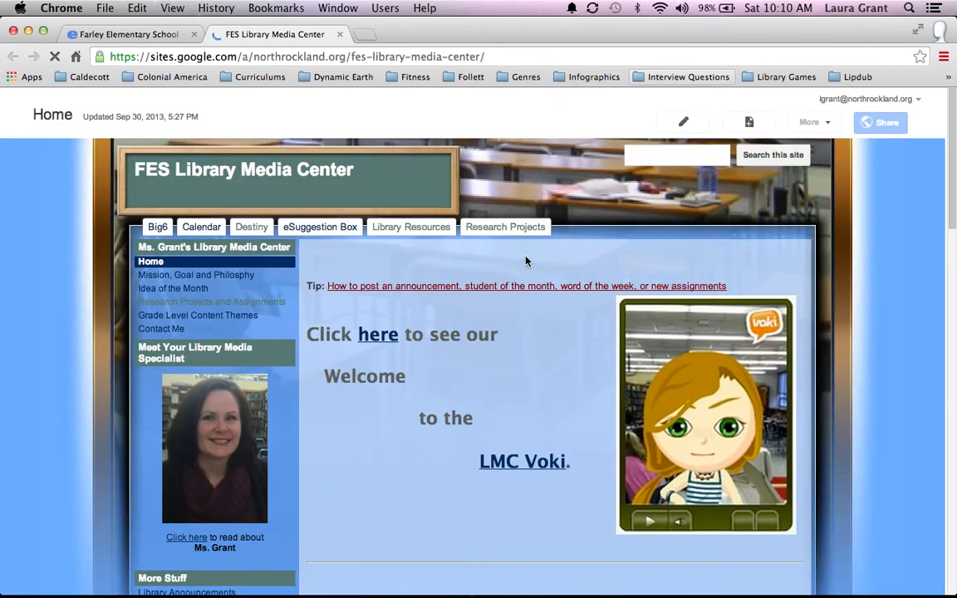
click(517, 229)
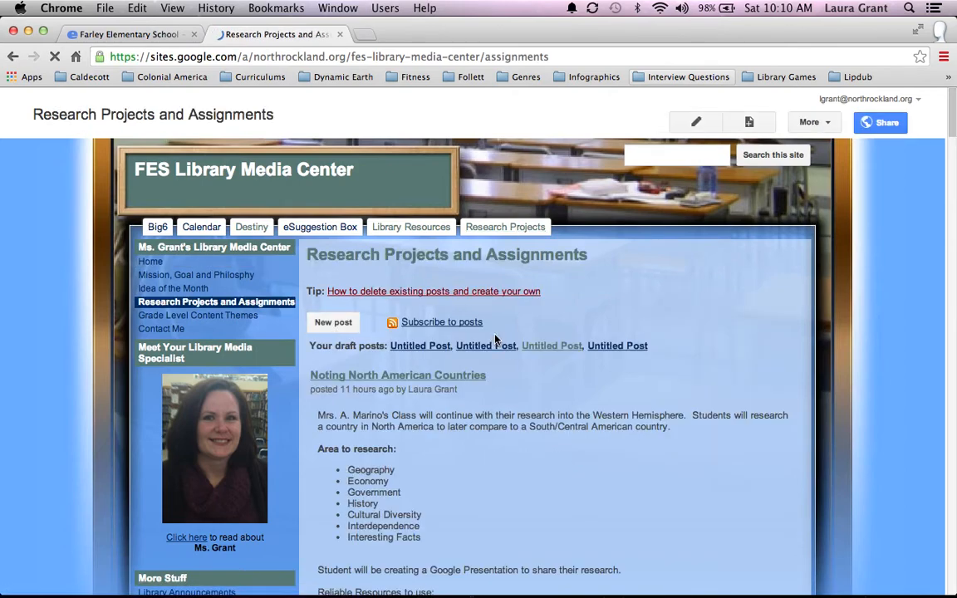
Step: In the 5th graders' Great People Doing Great Things post, open the Part 1 presentation heading the third group of class magazine covers
scroll(496, 340, down, 6)
scroll(496, 340, down, 7)
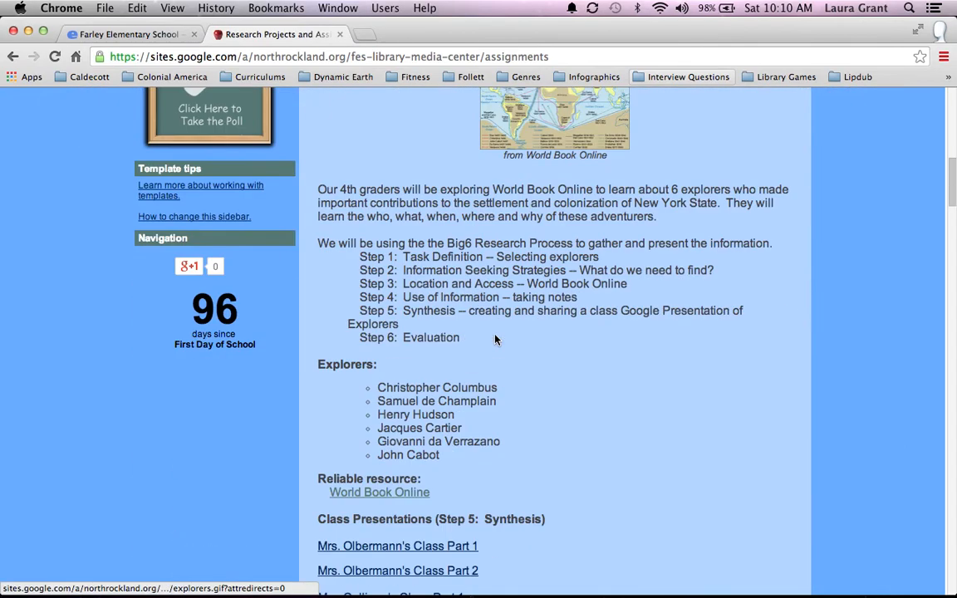
scroll(495, 339, down, 1)
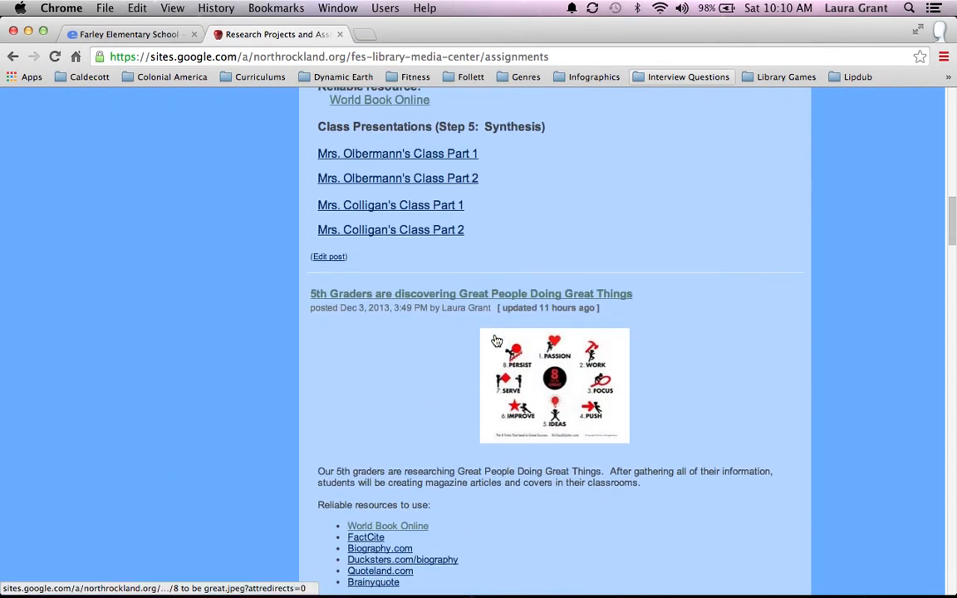
scroll(408, 379, down, 4)
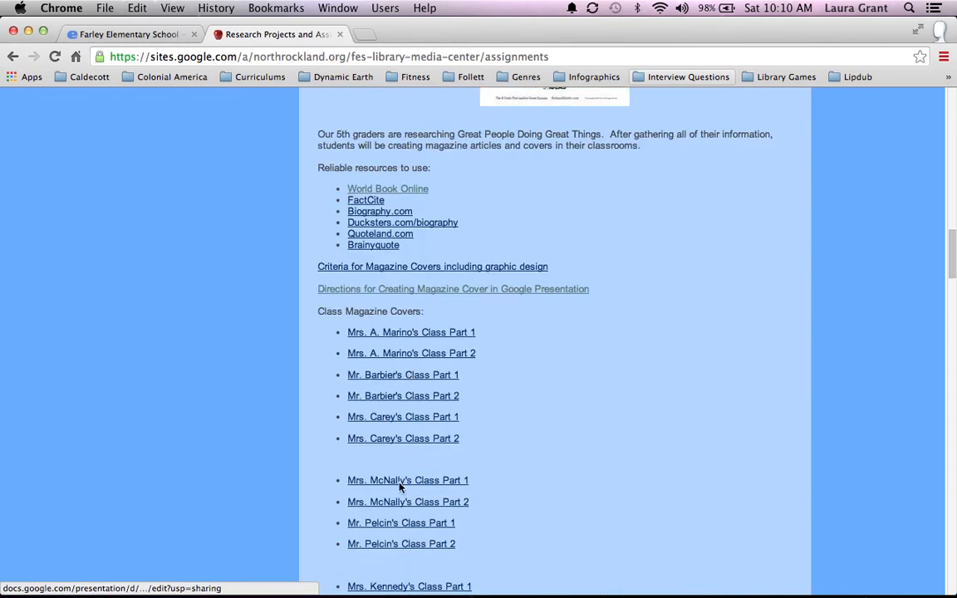
scroll(399, 498, down, 1)
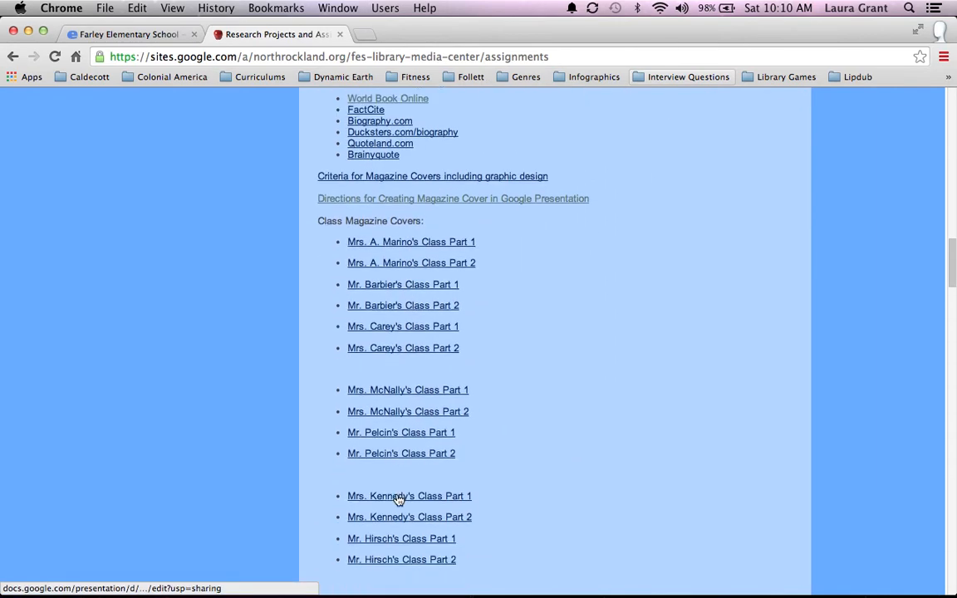
click(399, 497)
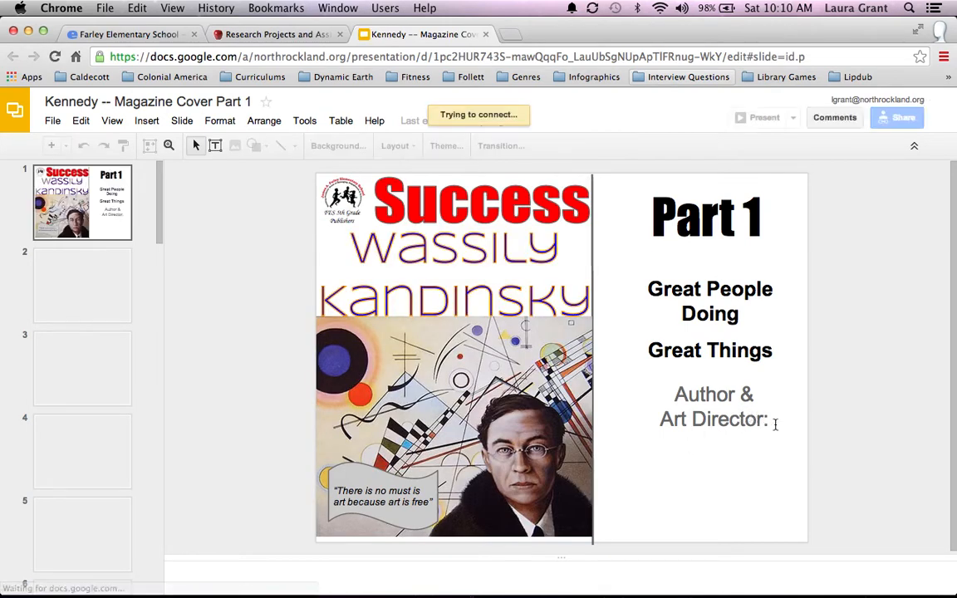
Step: Add the line "Name" below "Author & Art Director:" in the text box on slide 1
click(766, 421)
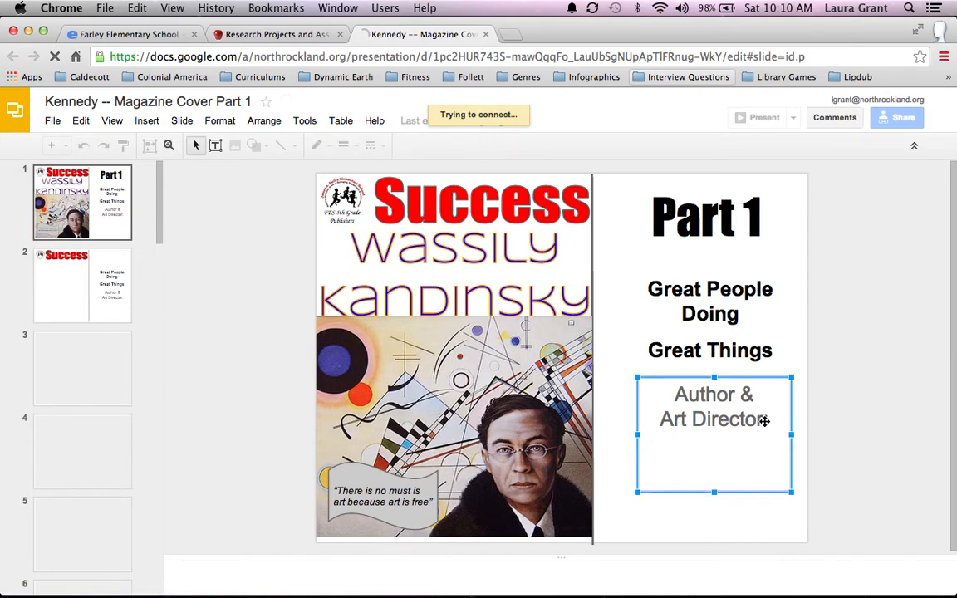
click(765, 421)
text(:)
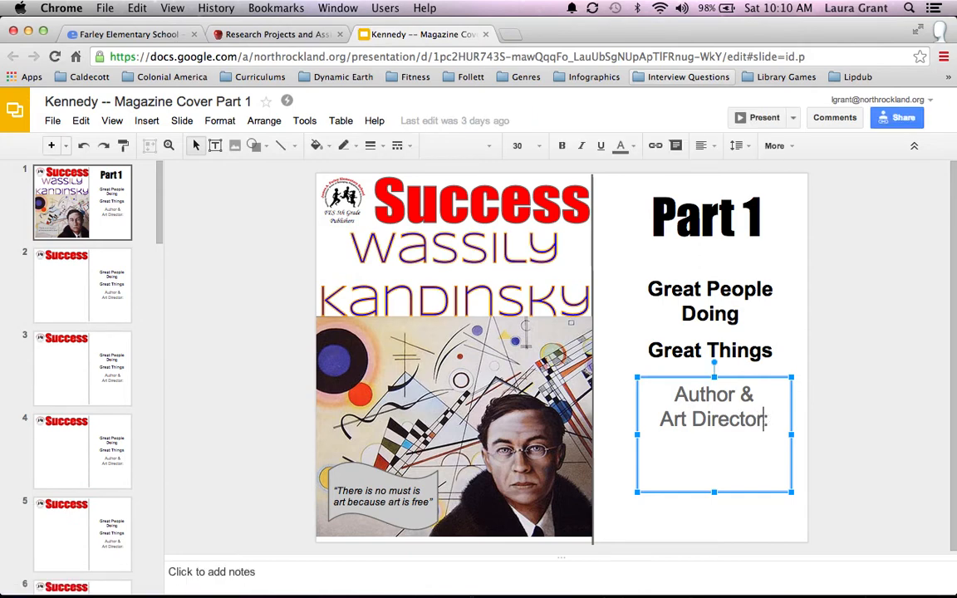
text(:)
key(Return)
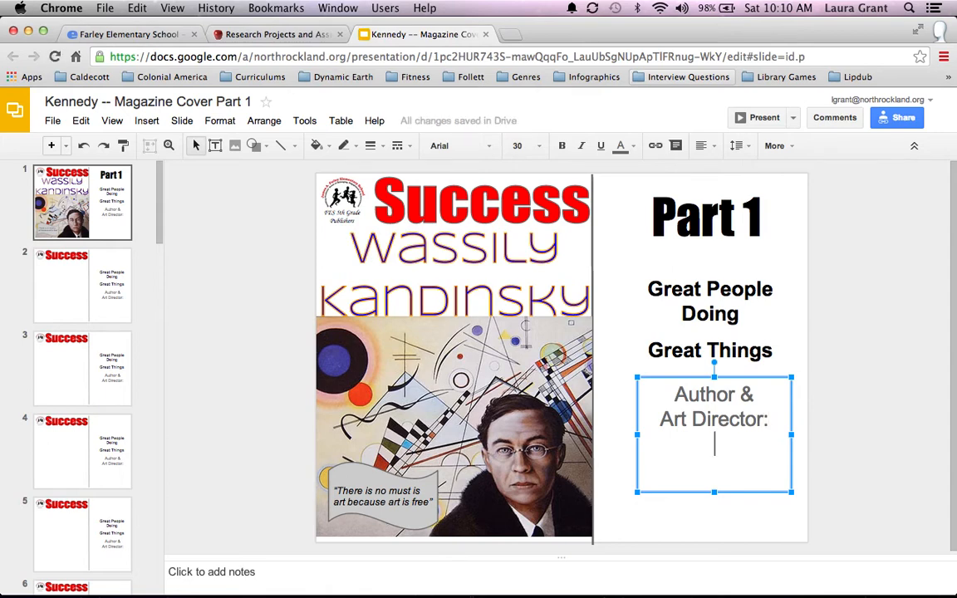
text(Name)
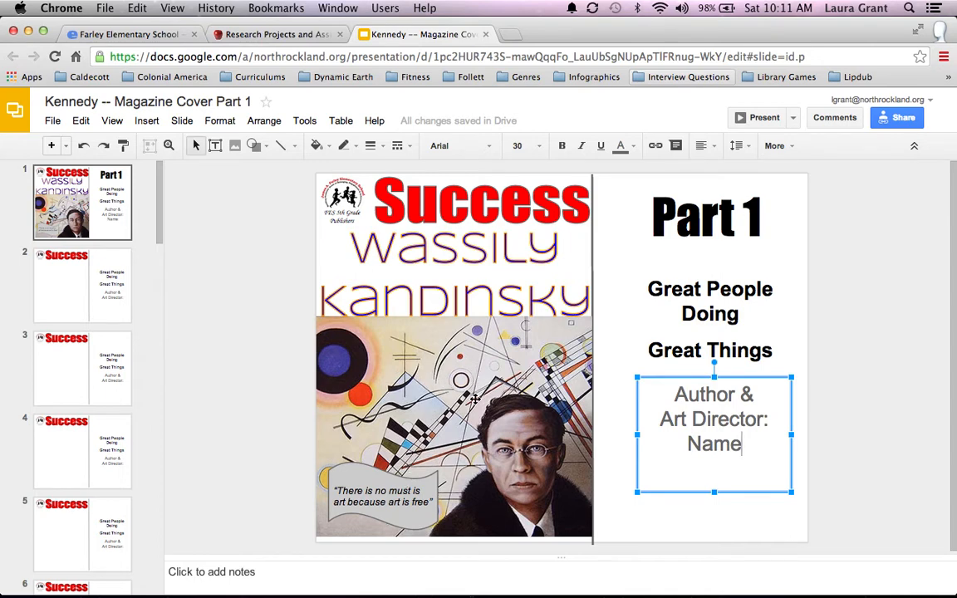
Step: Insert word art reading "Wassily Kandinsky" on slide 2 and narrow it to fit the cover area left of the dividing line
click(78, 293)
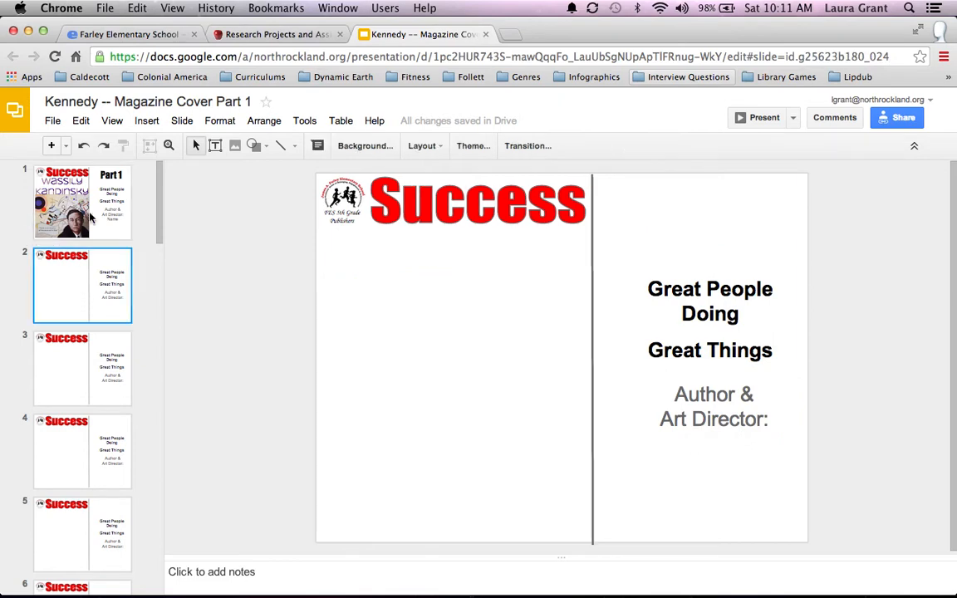
click(149, 121)
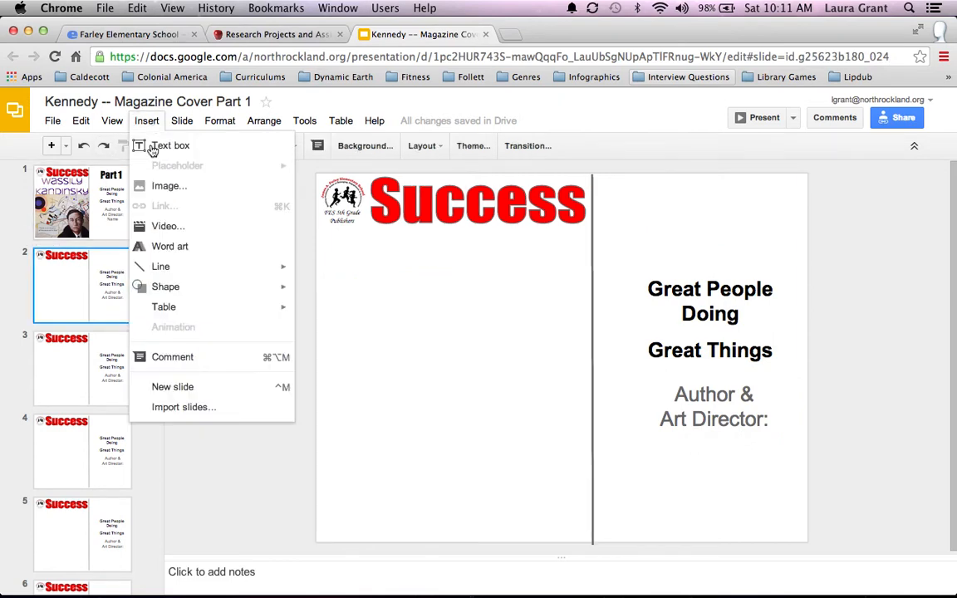
click(161, 246)
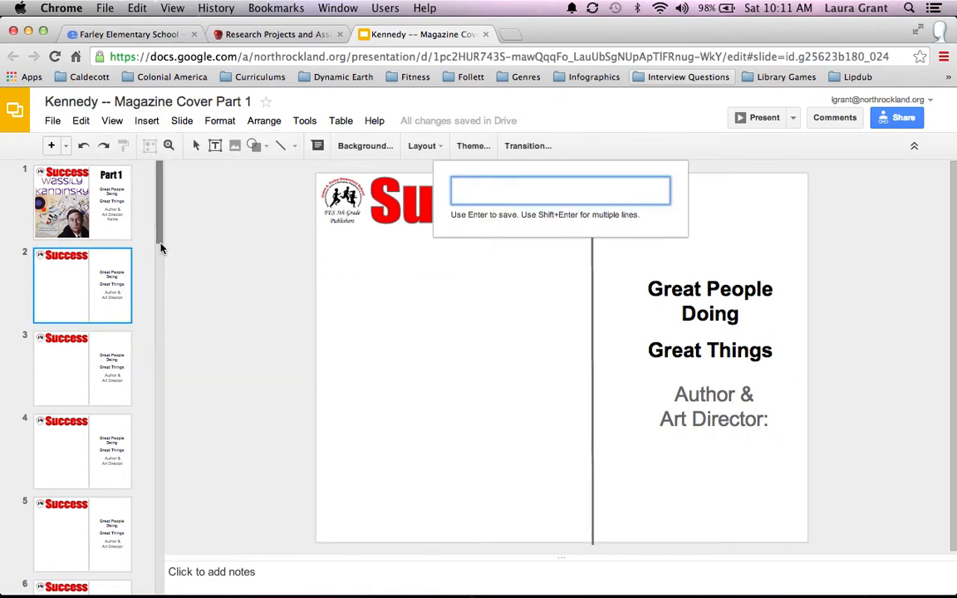
text(Wassily Kan)
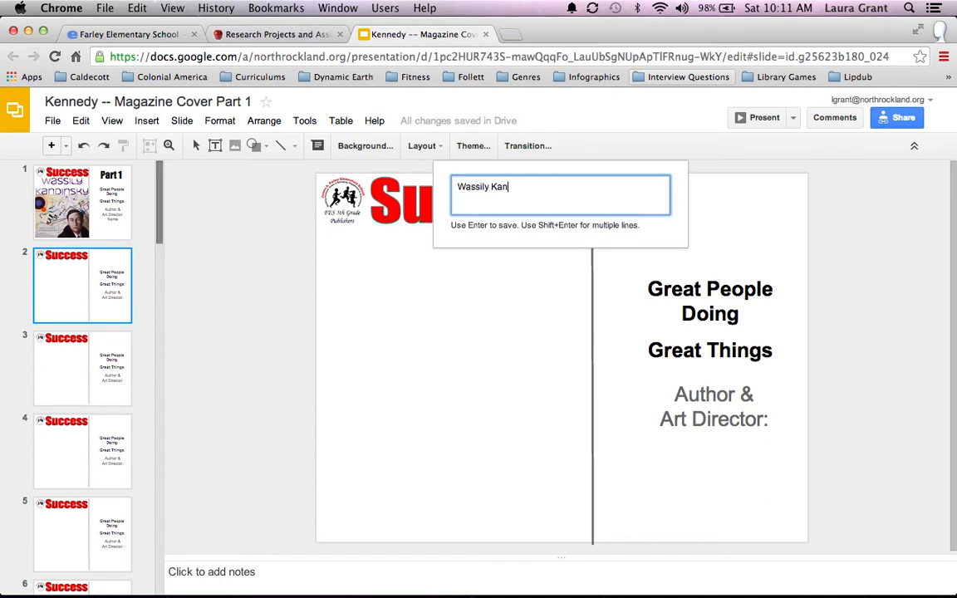
text(dinsky)
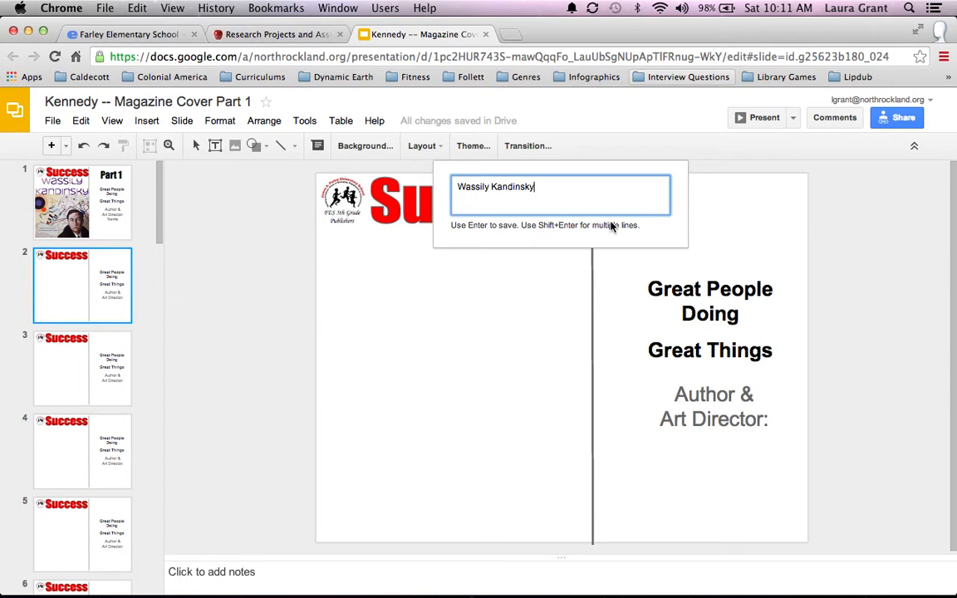
key(Return)
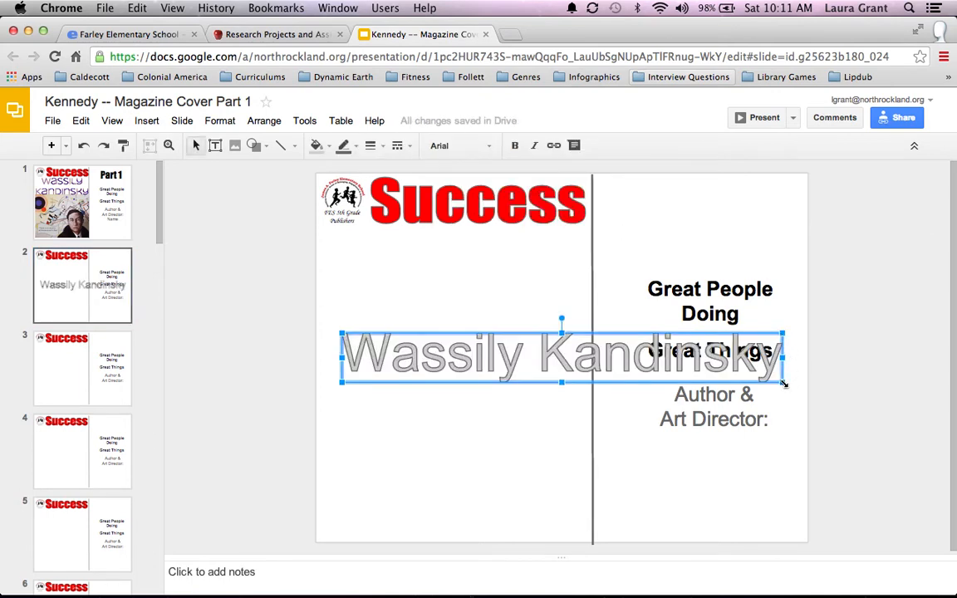
drag(784, 384, 555, 383)
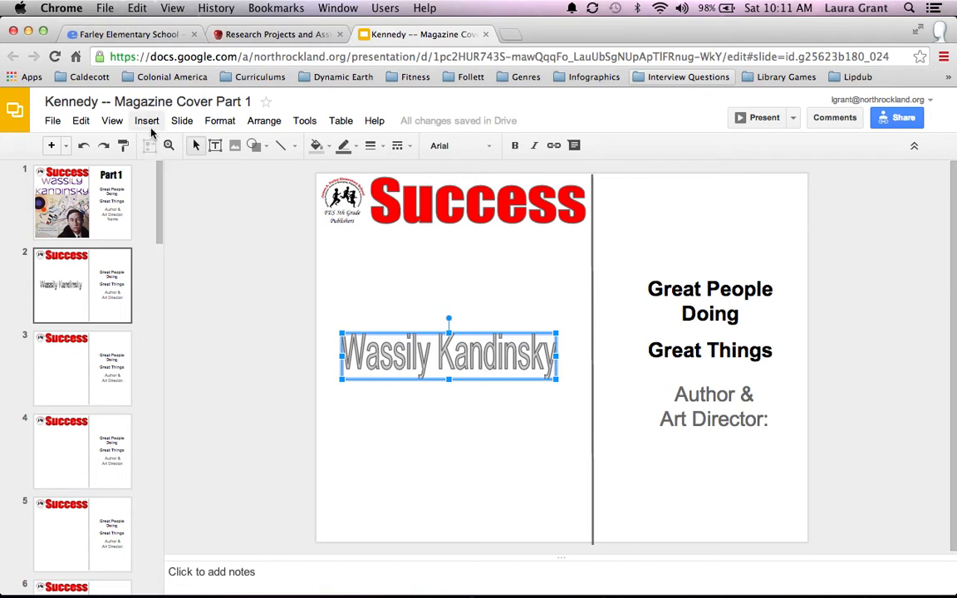
Step: Draw an oval speech callout below the Wassily Kandinsky word art on slide 2
click(147, 122)
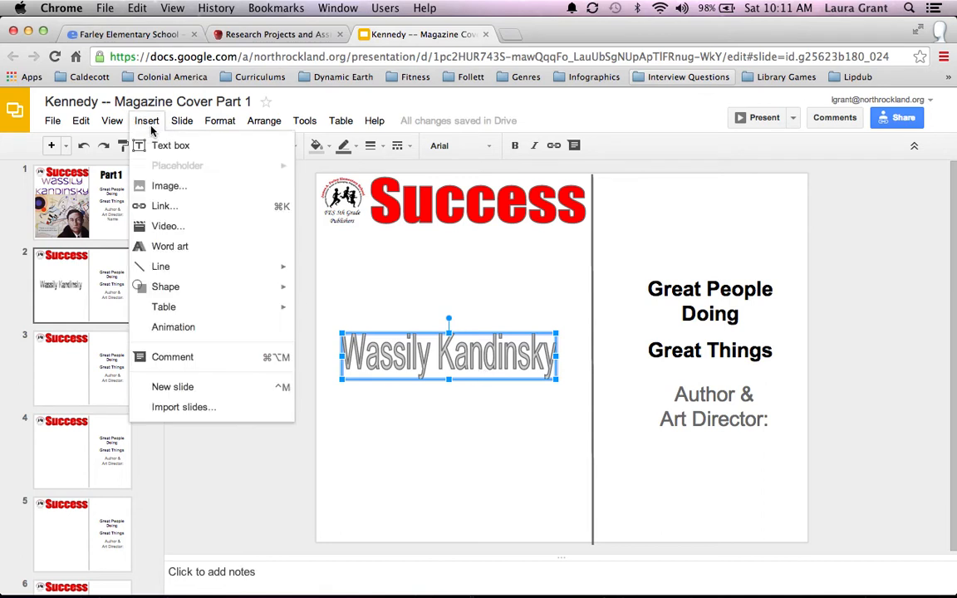
mouse_move(176, 288)
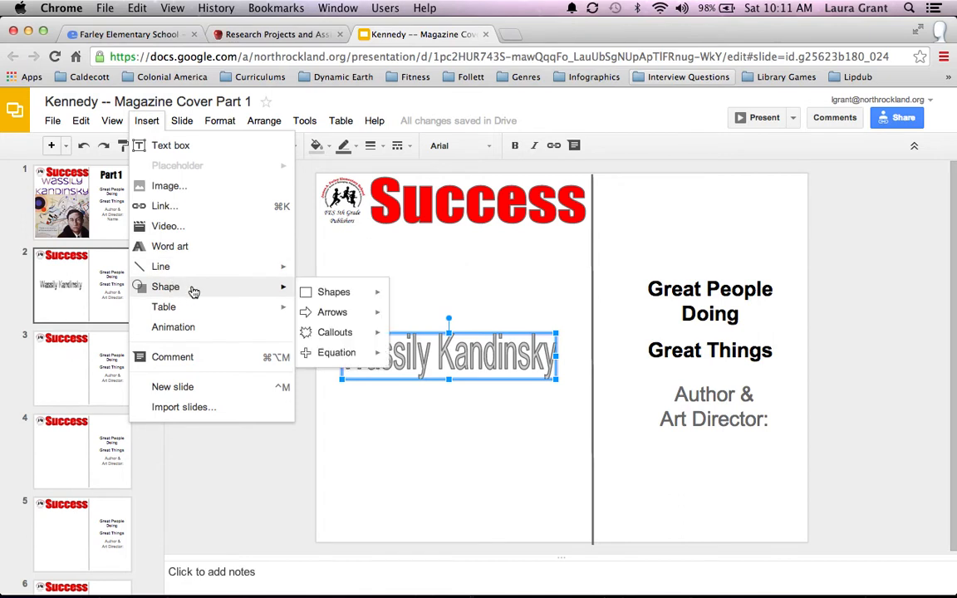
mouse_move(322, 336)
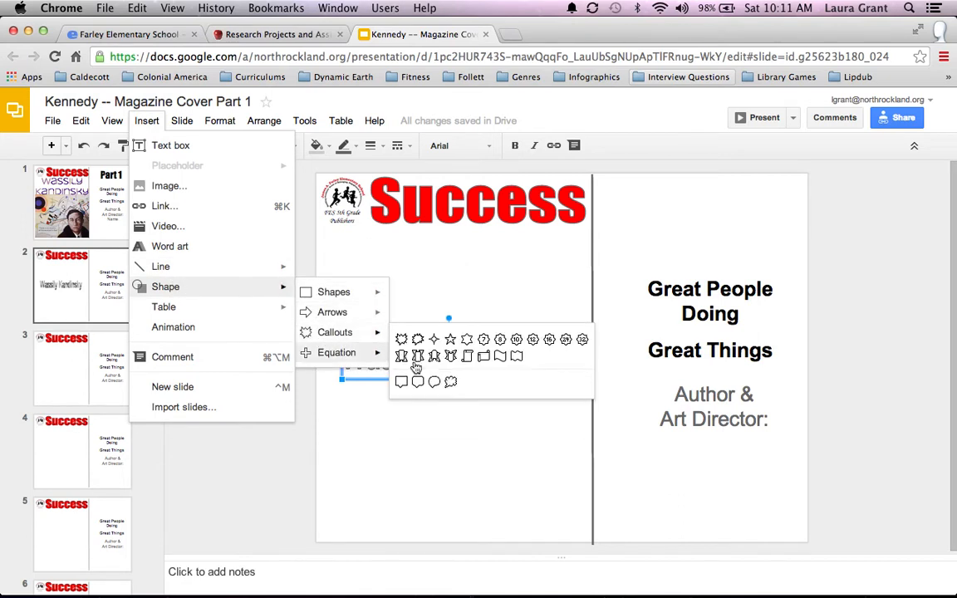
click(434, 384)
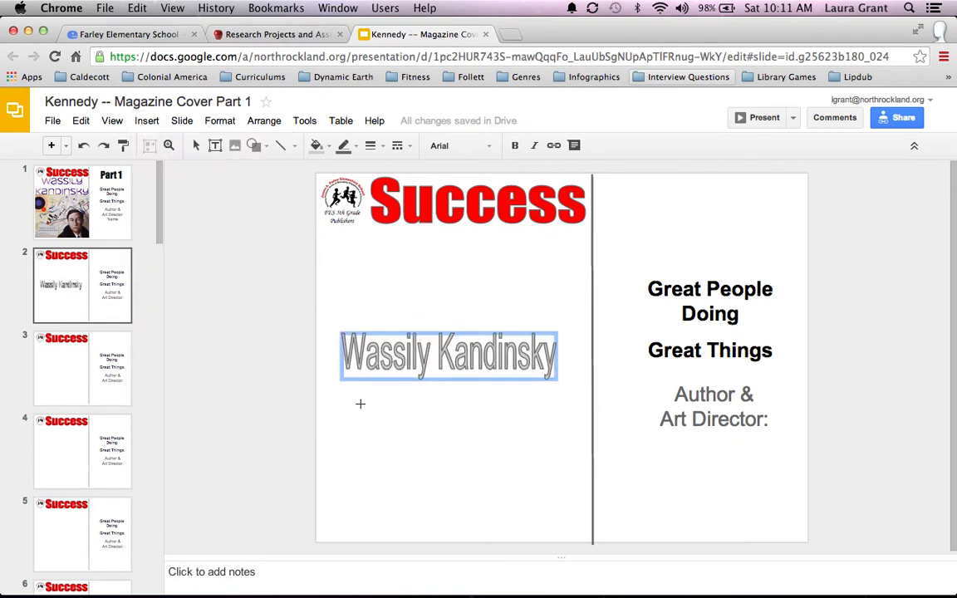
drag(361, 403, 503, 483)
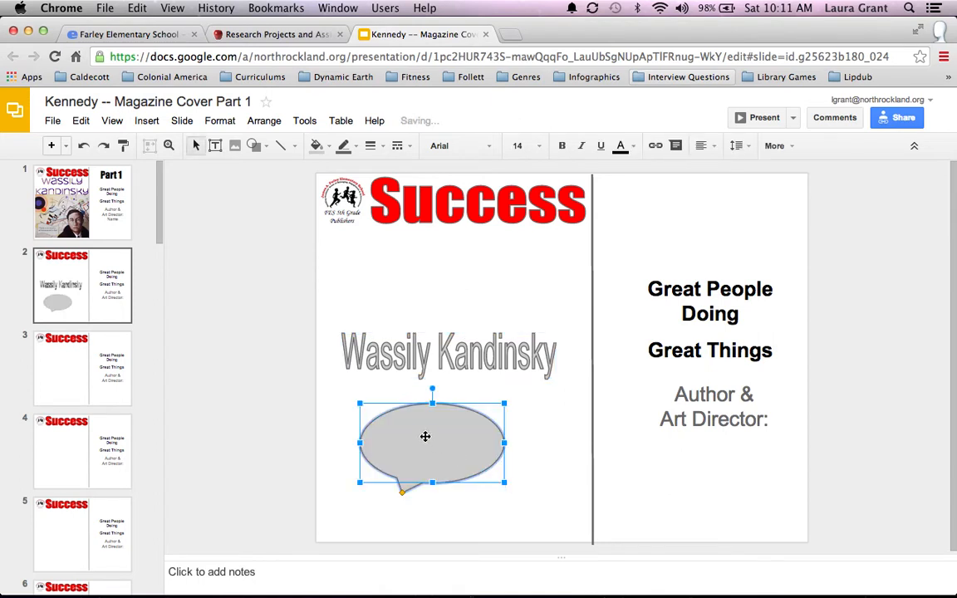
Step: Enter "quote" in quotation marks inside the speech callout and stretch its tail to the slide's lower-left corner
click(424, 436)
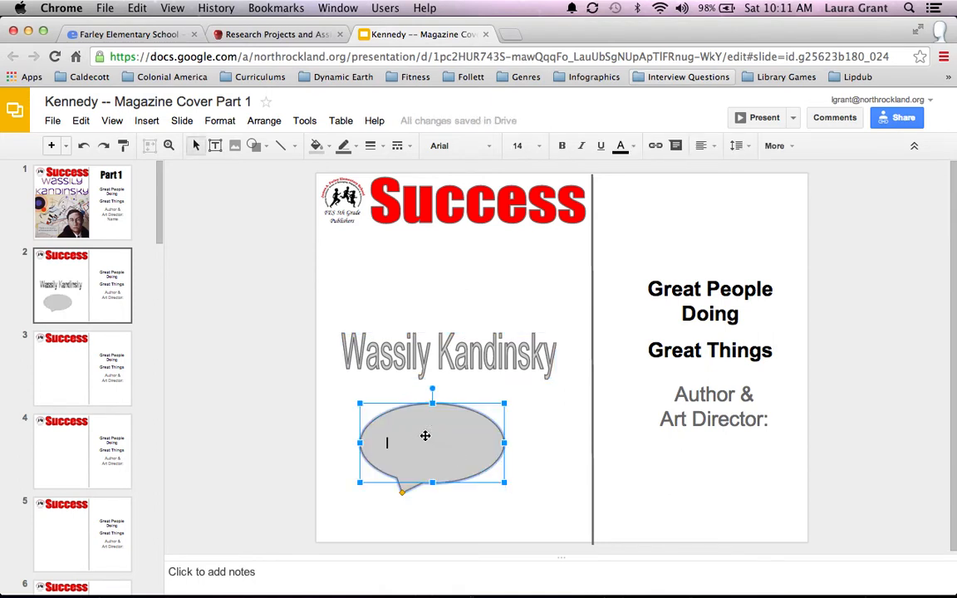
text(")
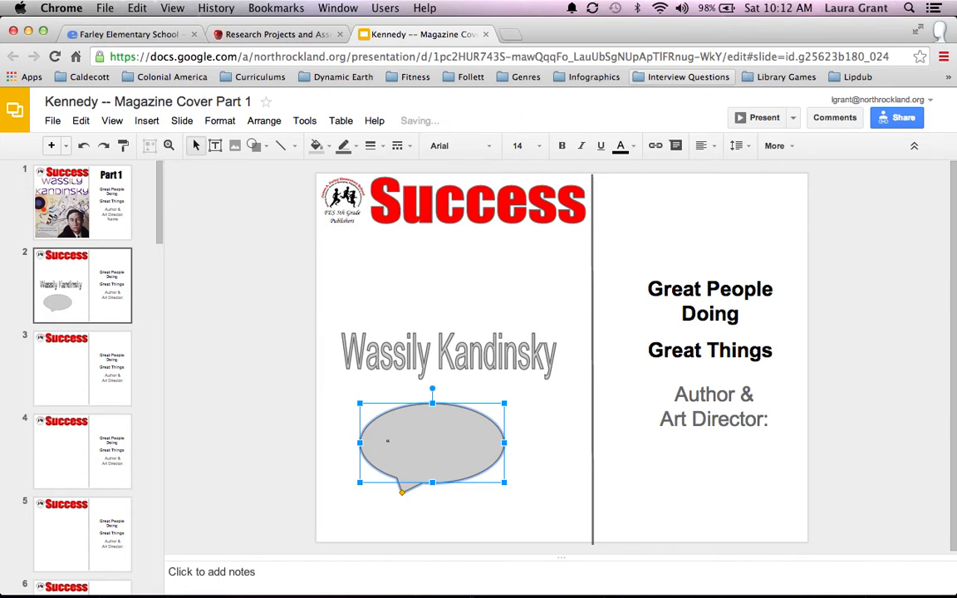
text(quote”)
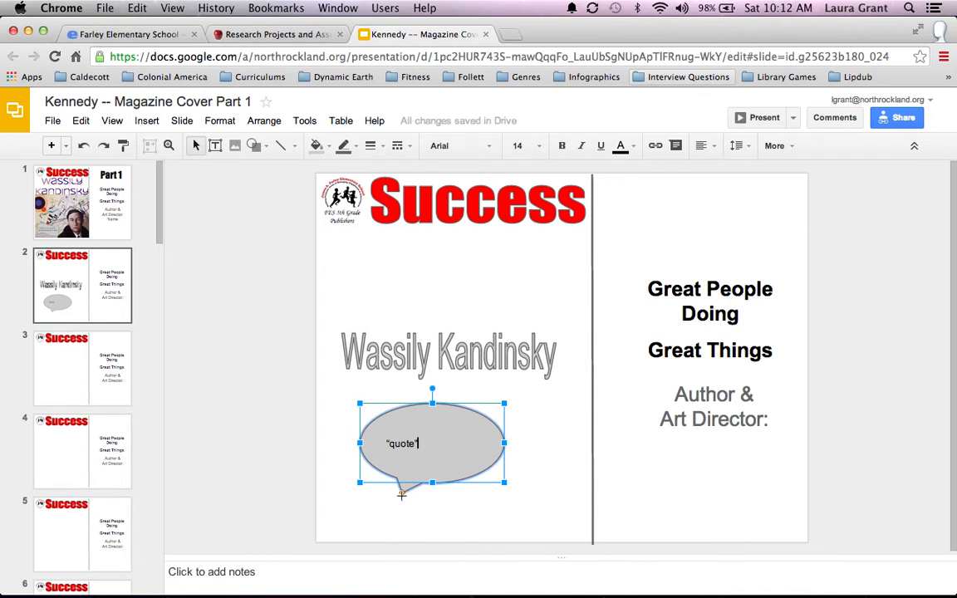
drag(402, 495, 318, 546)
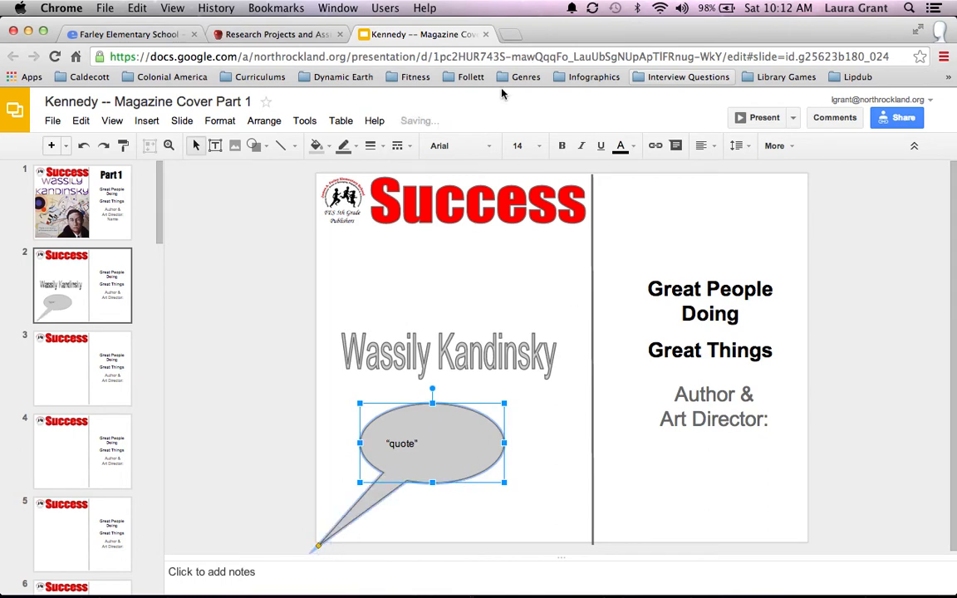
Step: Search Google in a new tab for "wassily kandinsky" and browse the image results for a cover picture
click(512, 36)
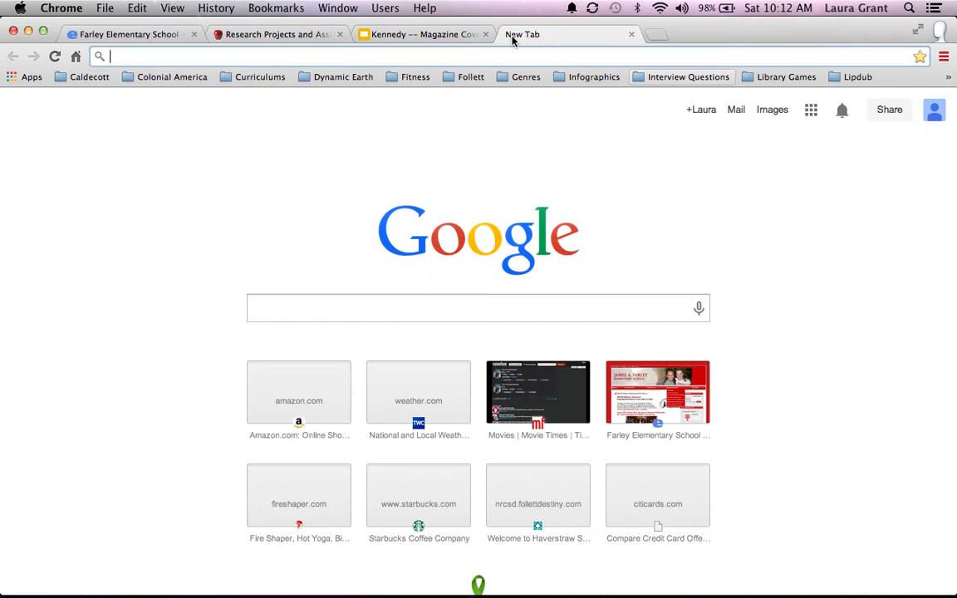
text(wassil)
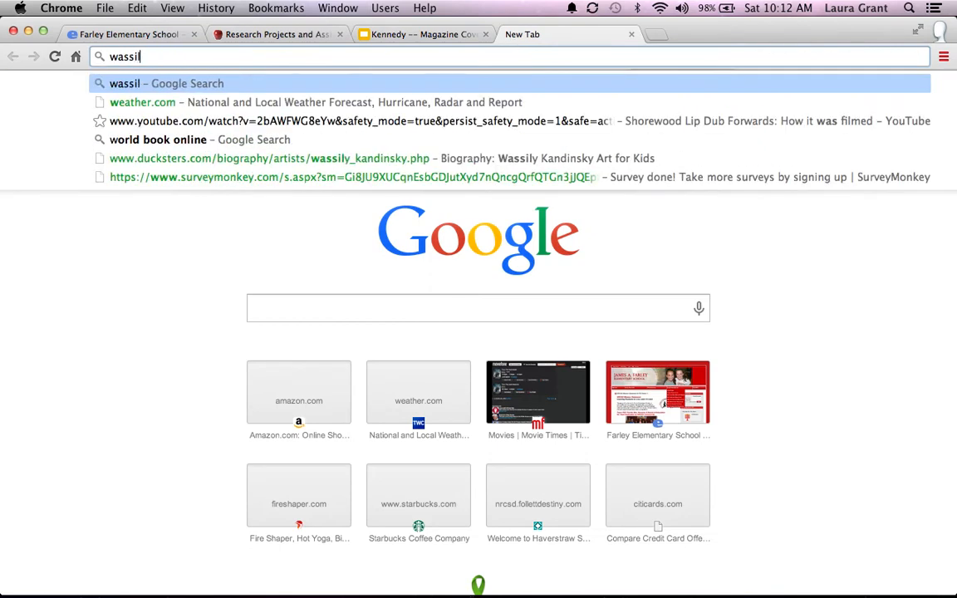
text(y kandinsky)
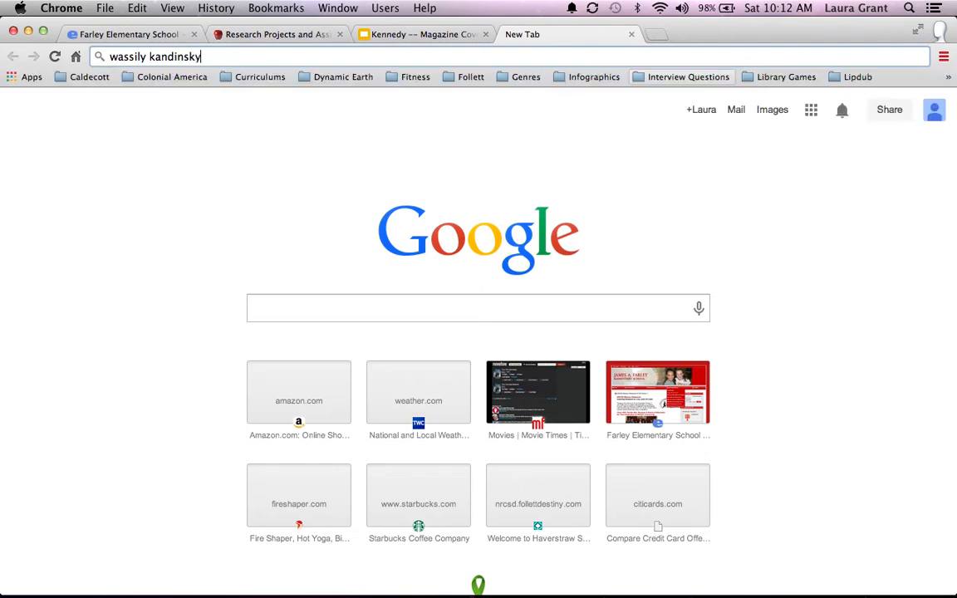
key(Return)
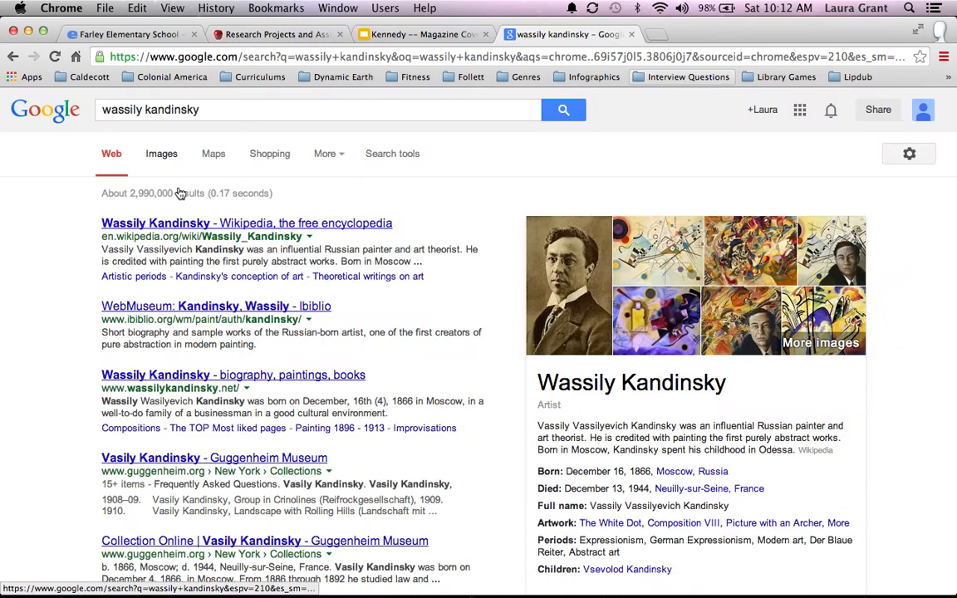
click(163, 156)
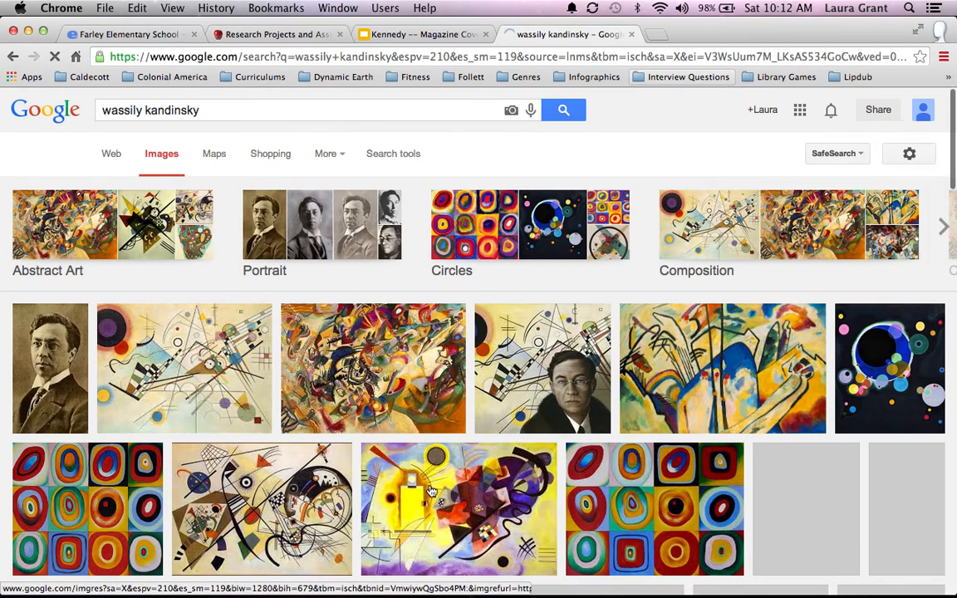
scroll(431, 490, down, 3)
scroll(431, 490, down, 8)
scroll(432, 490, down, 3)
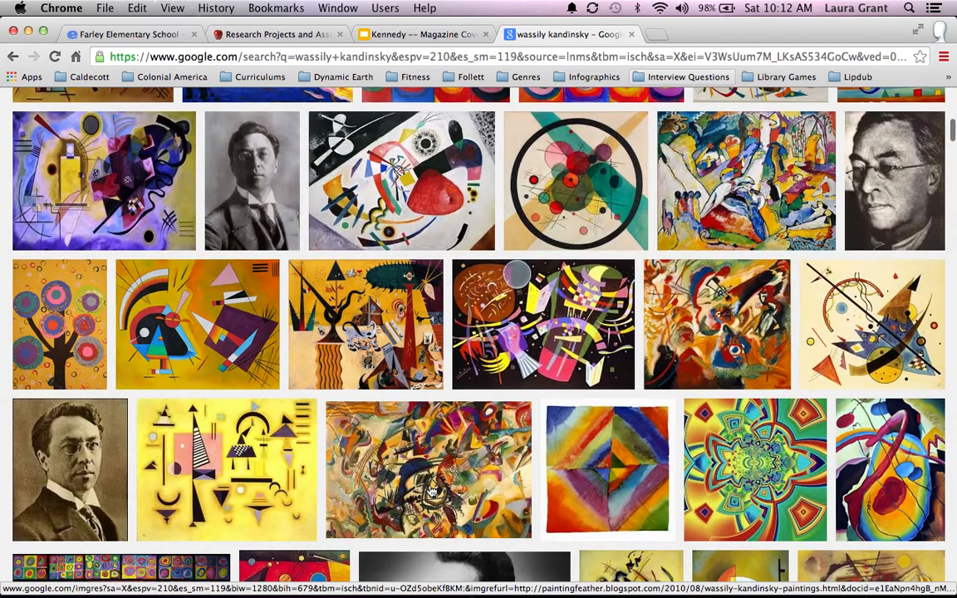
Step: Copy the painted portrait of the bearded man with a pipe from the image results and paste it onto slide 2
scroll(431, 490, down, 3)
scroll(431, 491, down, 5)
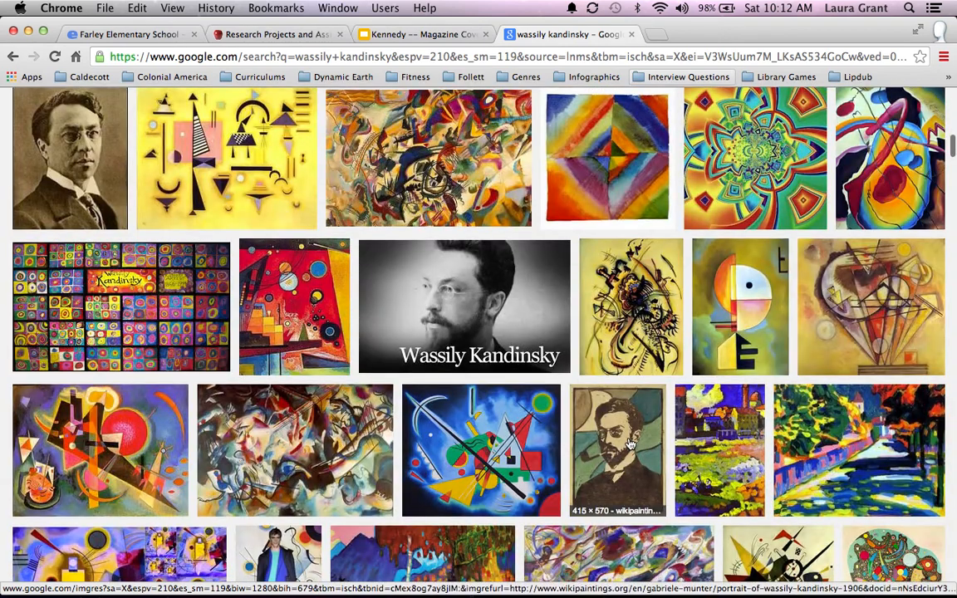
right_click(630, 397)
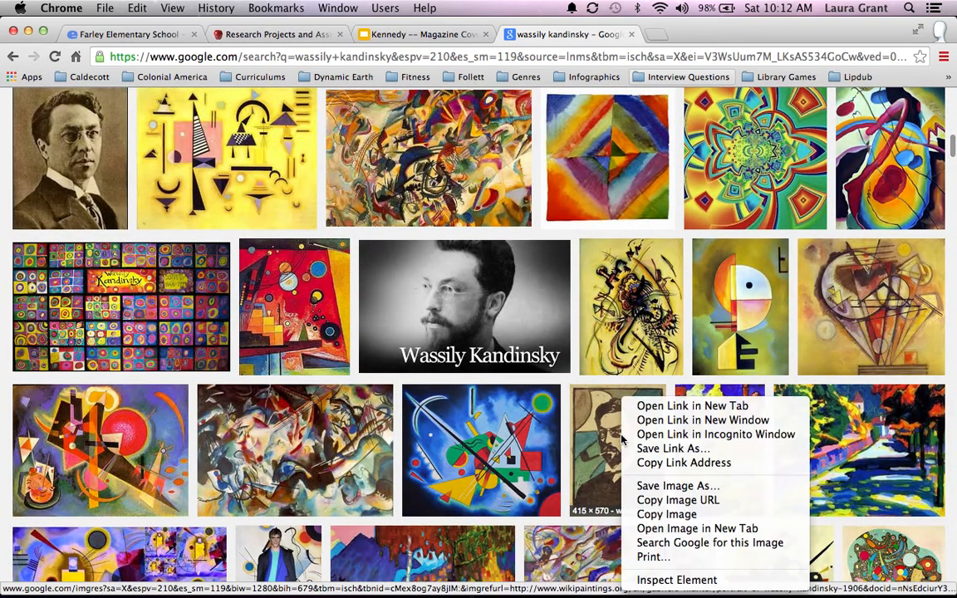
click(648, 514)
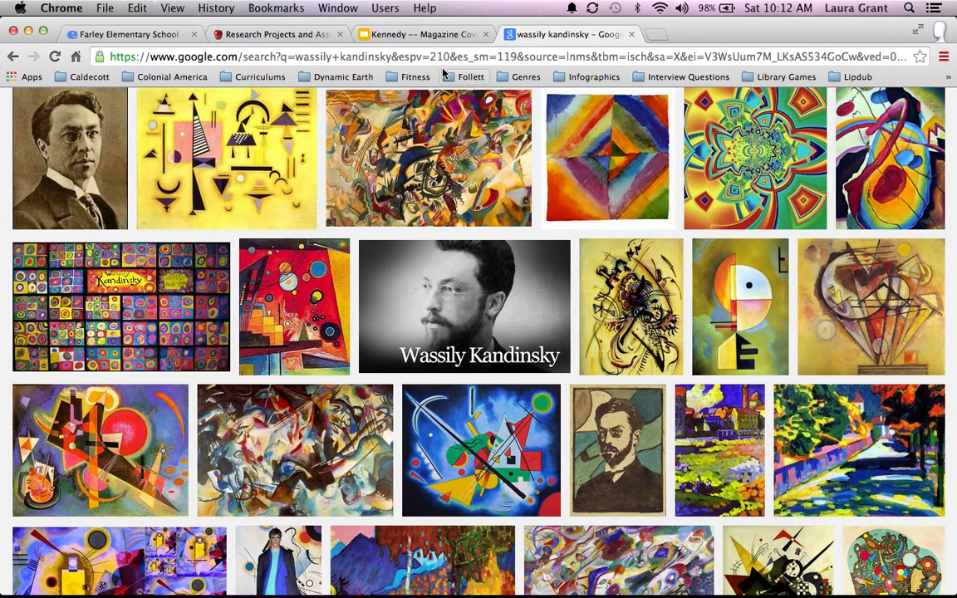
click(423, 34)
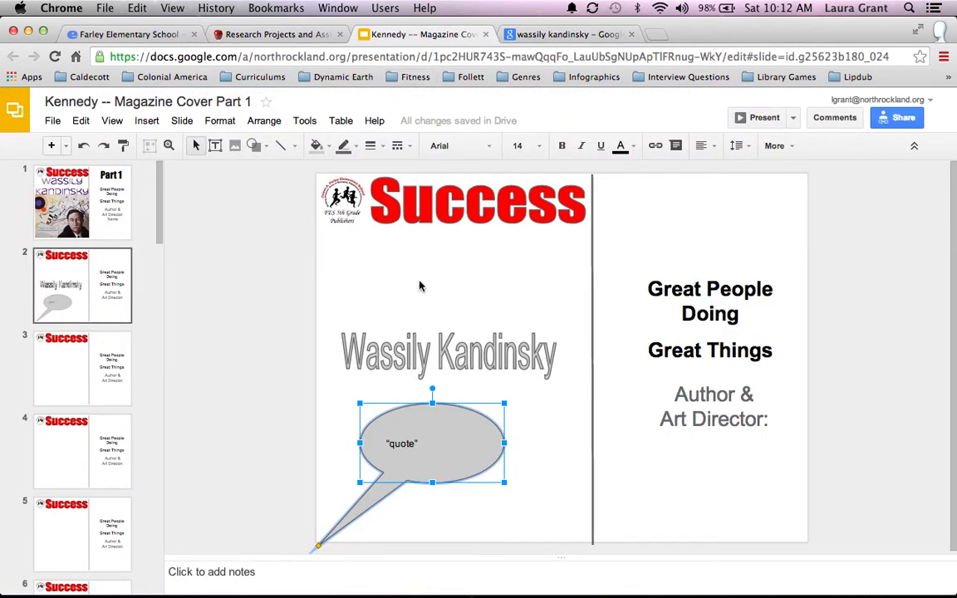
right_click(413, 277)
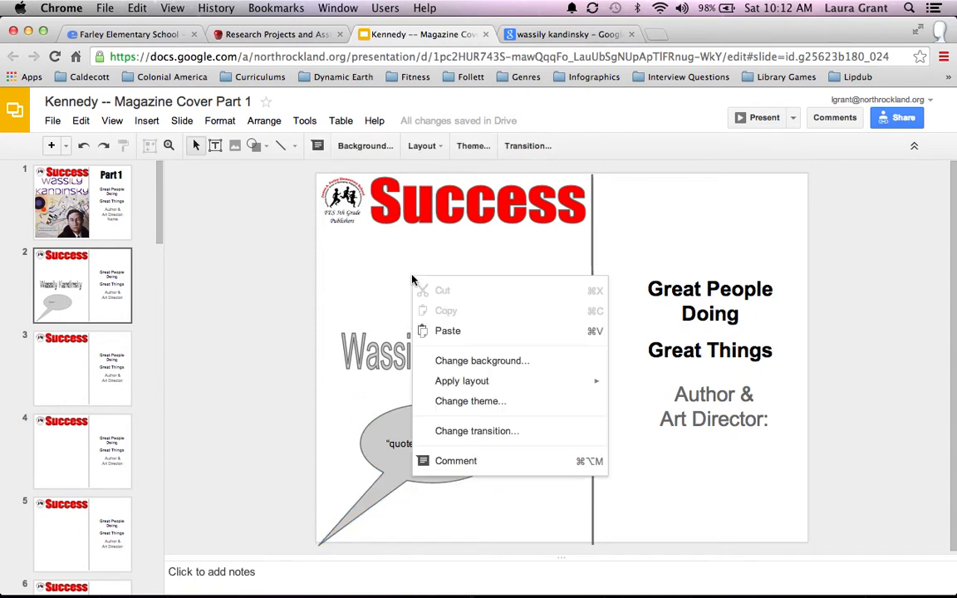
click(441, 330)
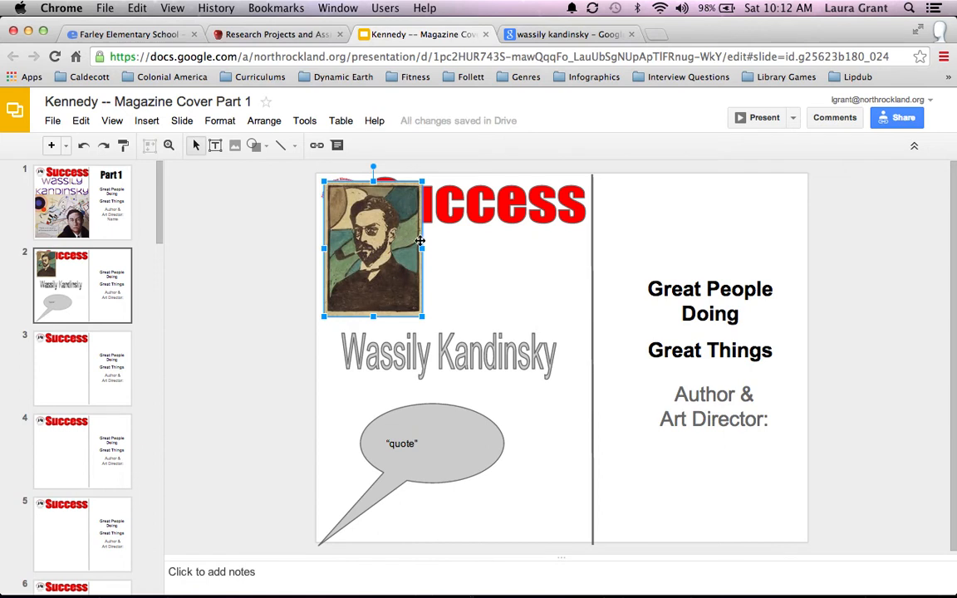
Step: Move the pasted portrait to the lower-right part of the cover area beside the dividing line and enlarge it toward the upper left
drag(424, 248, 370, 249)
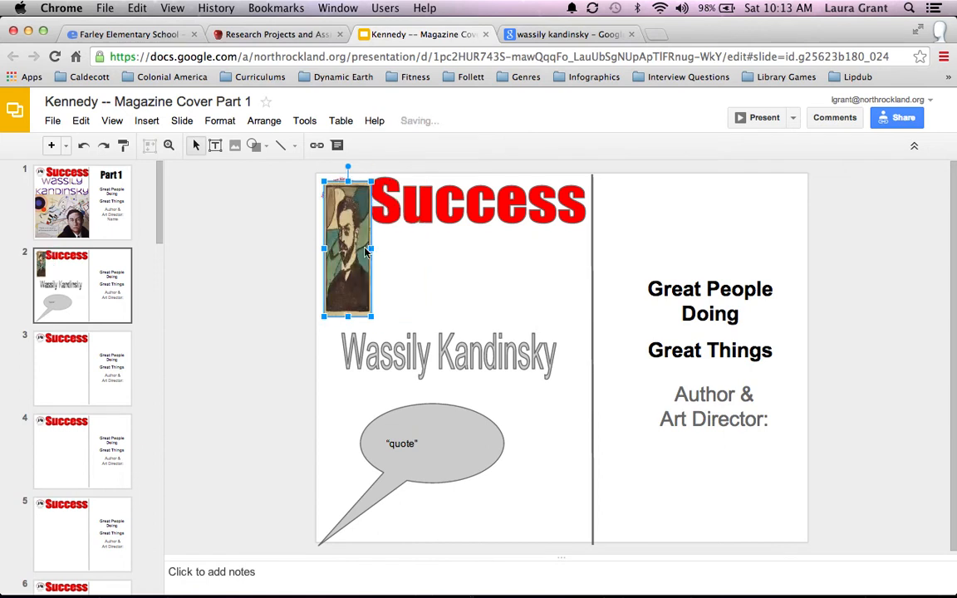
click(83, 147)
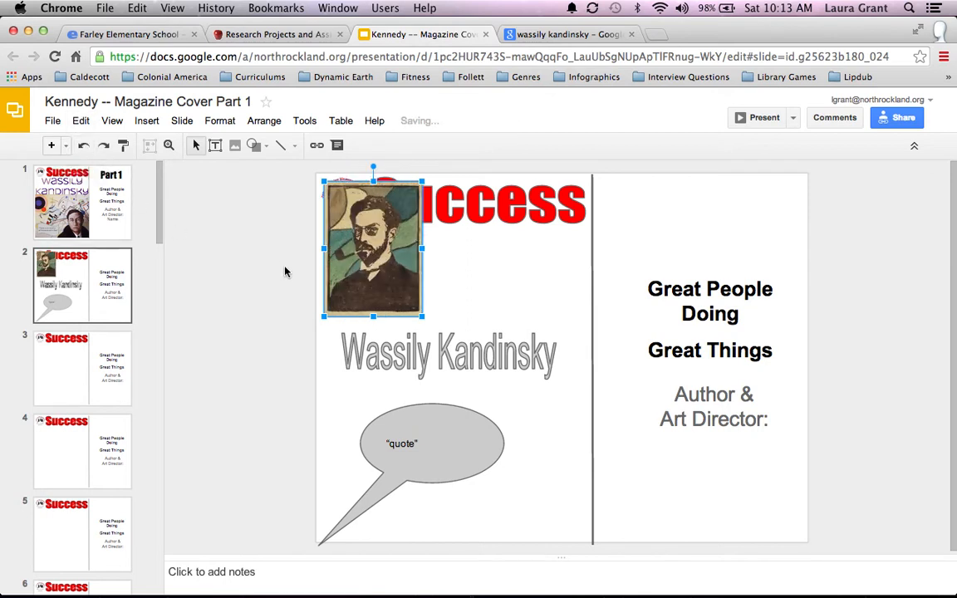
drag(394, 279, 533, 475)
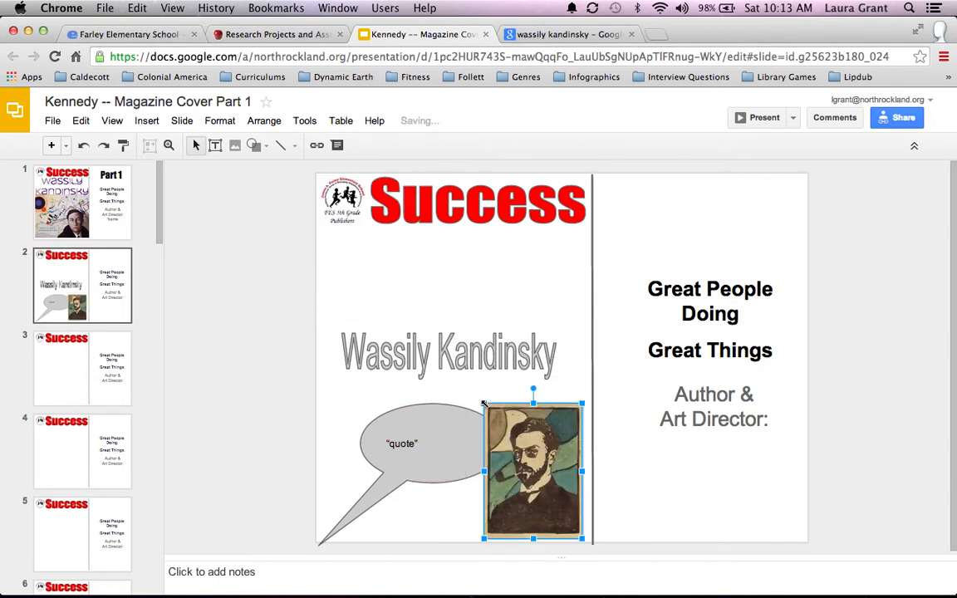
drag(484, 403, 405, 313)
Step: Move the Wassily Kandinsky word art directly below the Success title and give it a blue fill and yellow outline
click(381, 356)
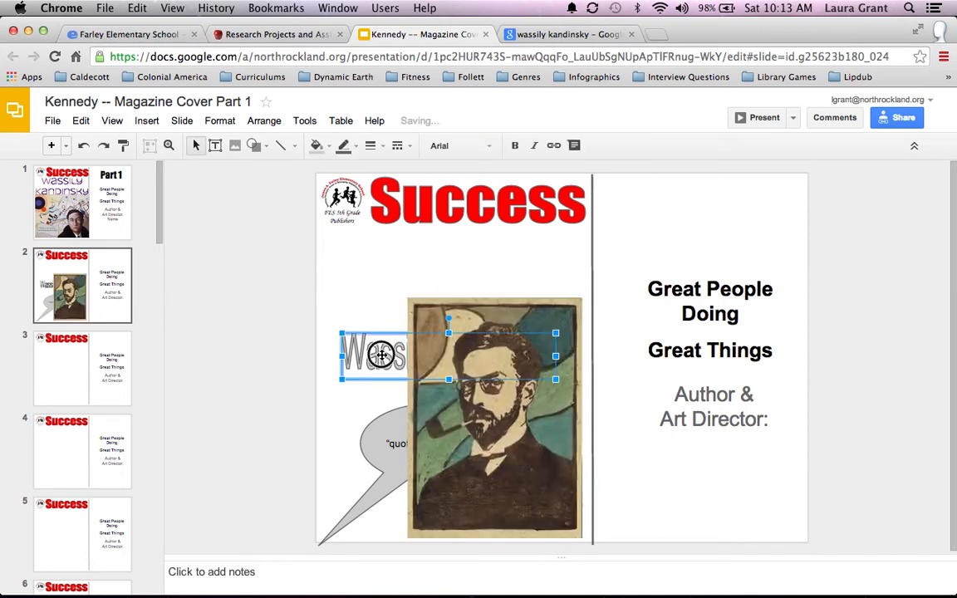
drag(381, 356, 382, 258)
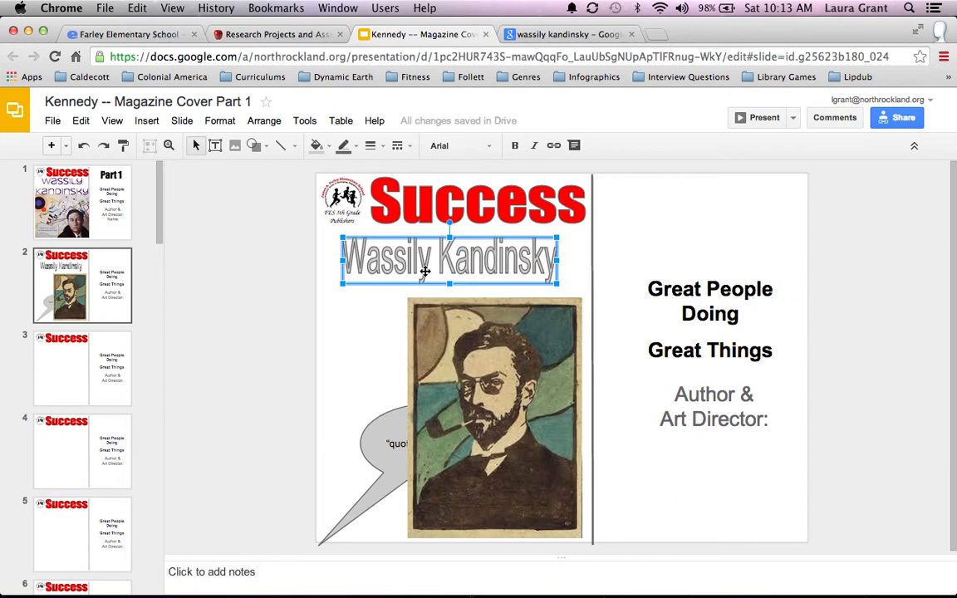
click(316, 146)
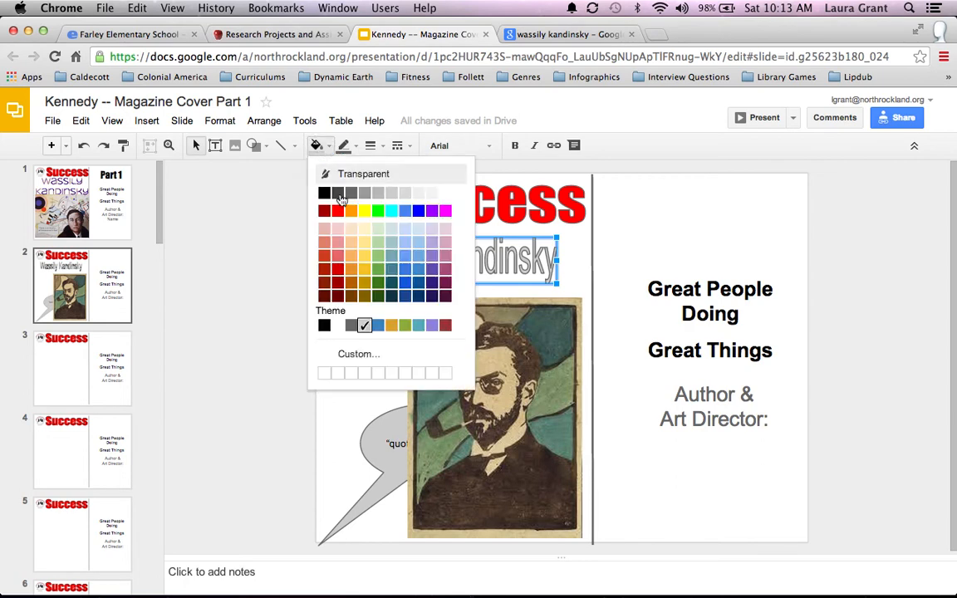
click(418, 211)
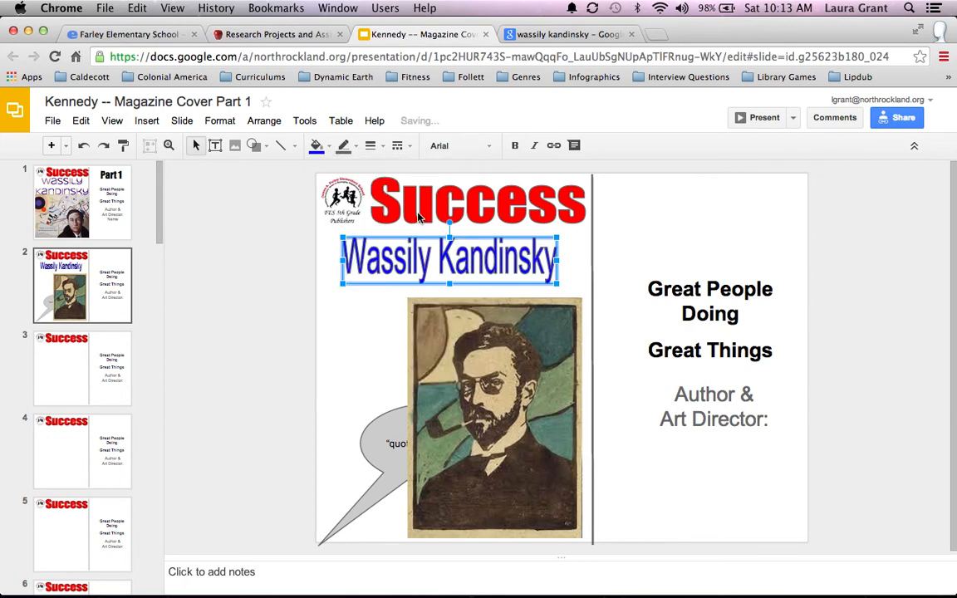
click(343, 147)
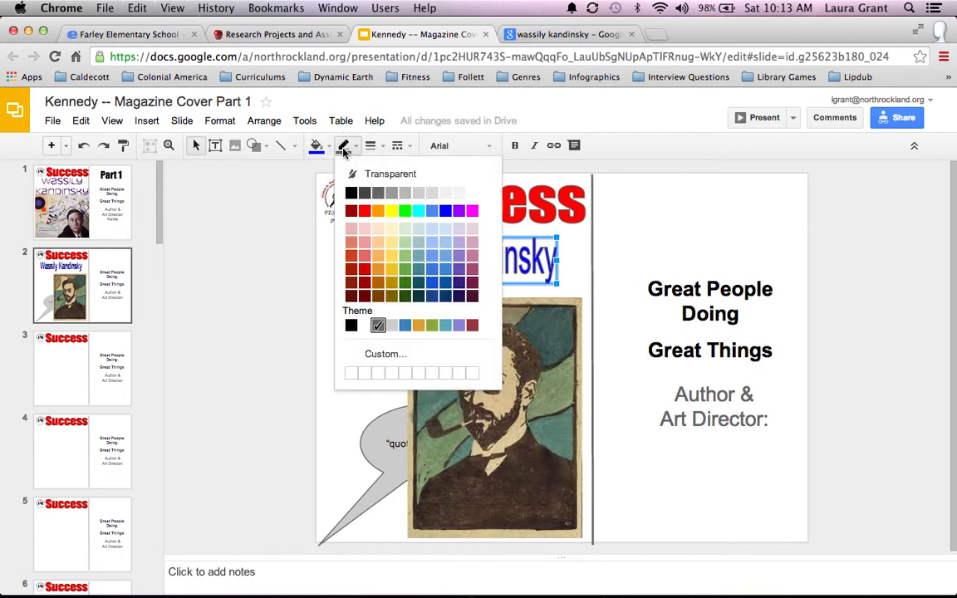
click(398, 213)
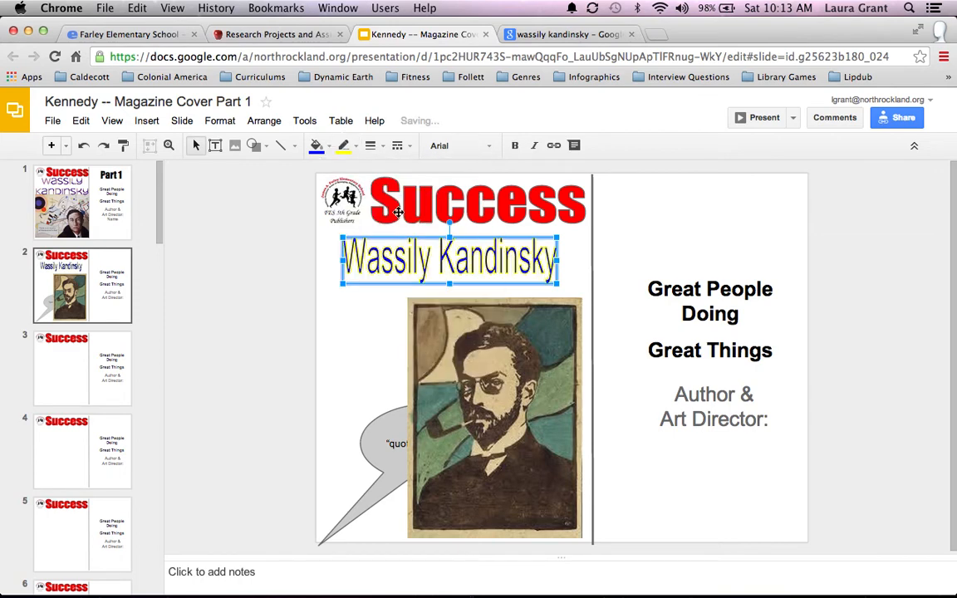
Step: Give the quote speech callout an orange fill and a green outline
click(378, 427)
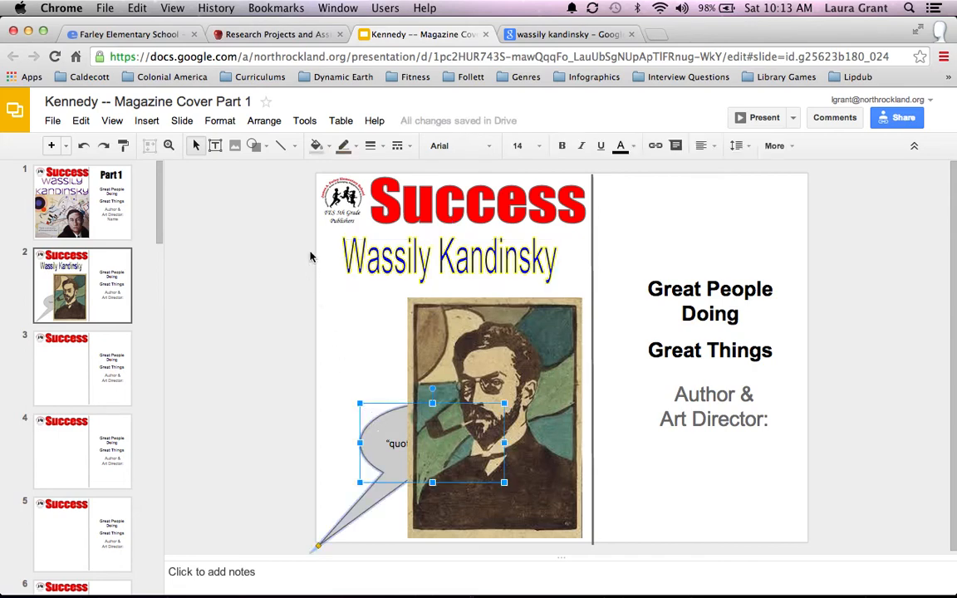
click(316, 145)
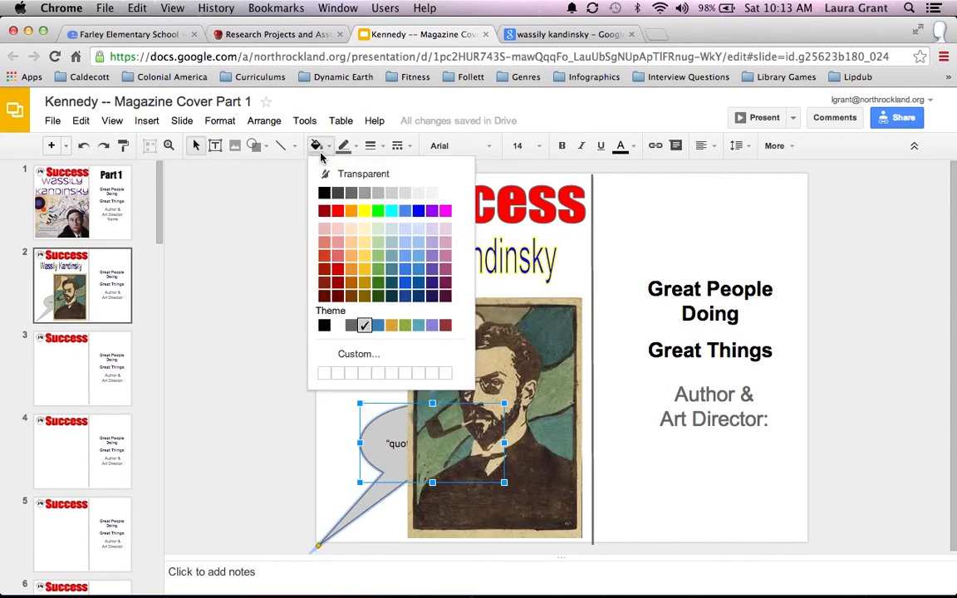
click(351, 211)
click(343, 146)
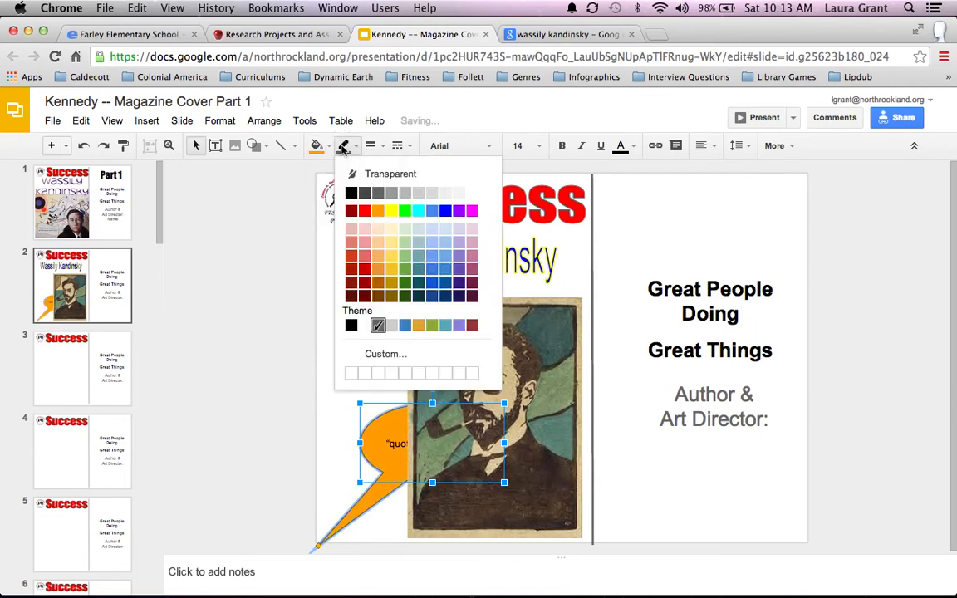
click(406, 211)
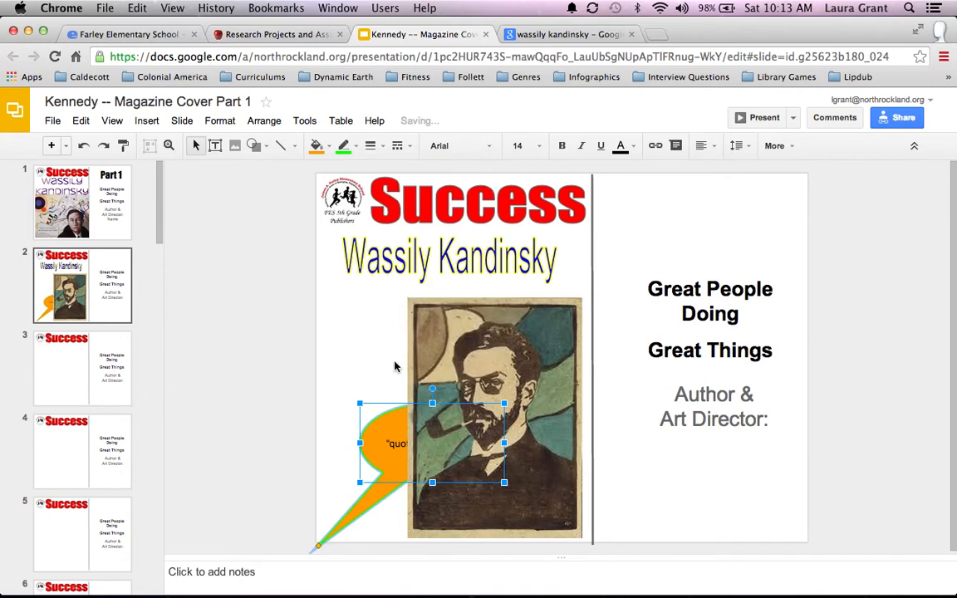